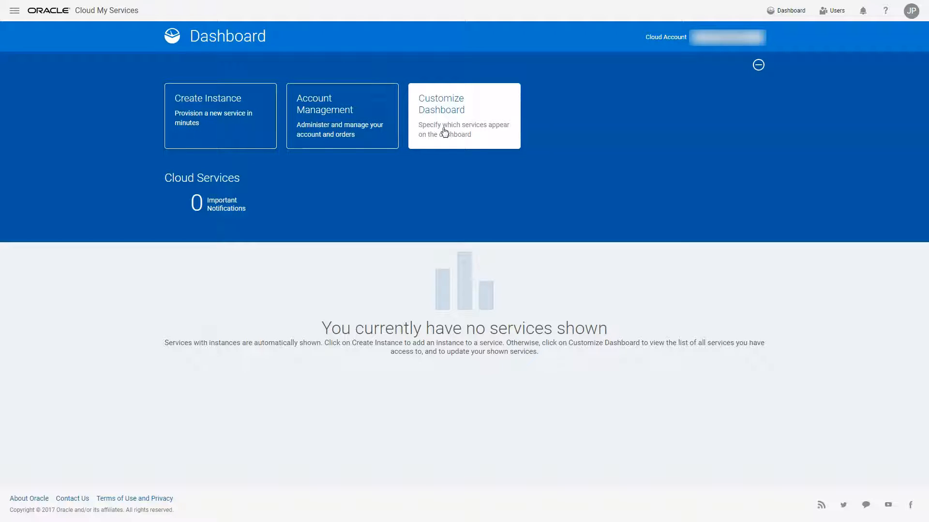
# Set Responsys to Show in the Customize Dashboard settings and close them
pyautogui.click(444, 131)
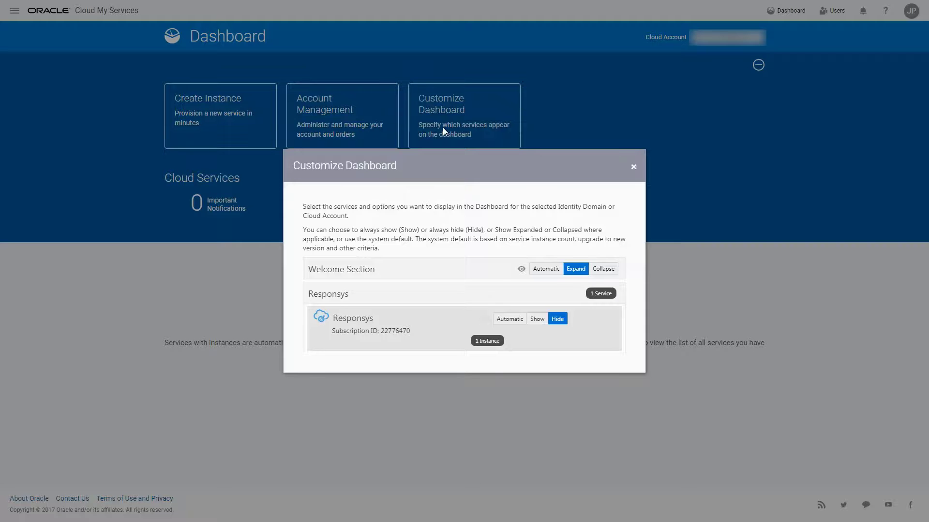
pyautogui.click(537, 319)
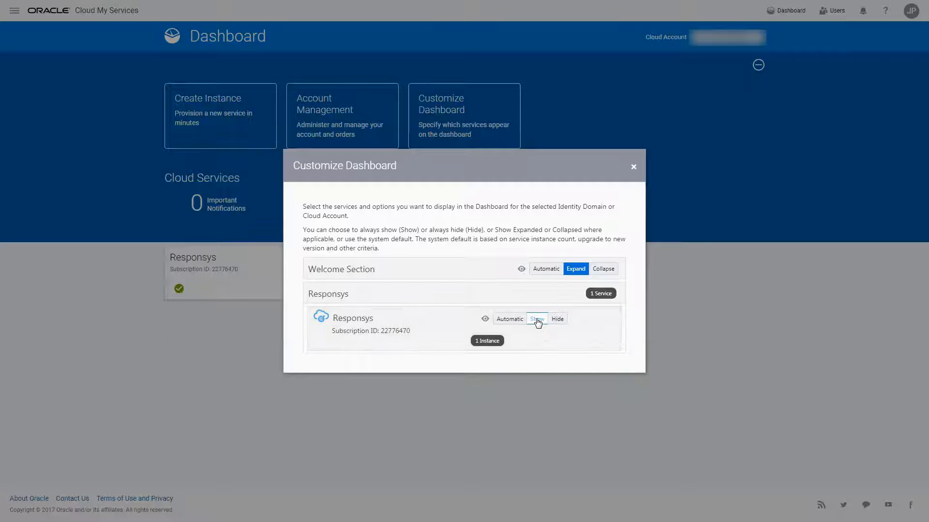
pyautogui.click(634, 167)
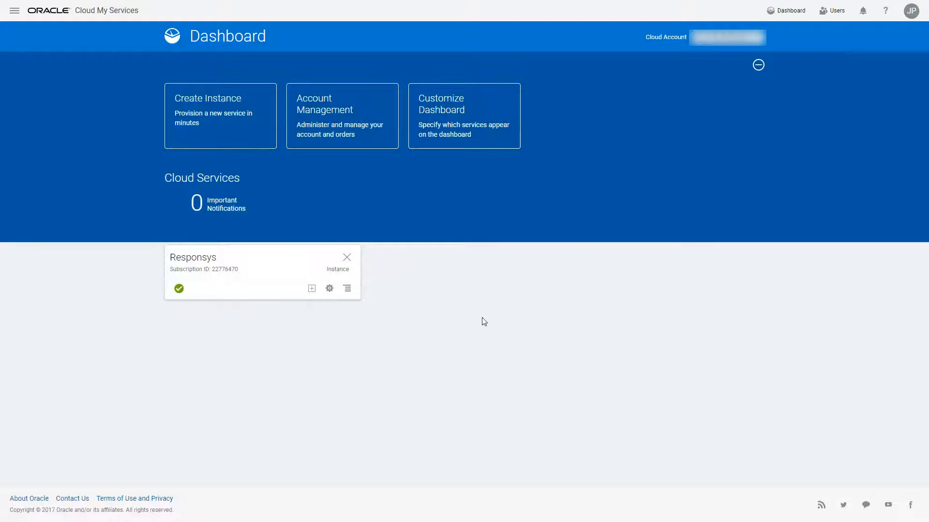
# Open the Oracle Responsys service details from its dashboard tile
pyautogui.click(193, 257)
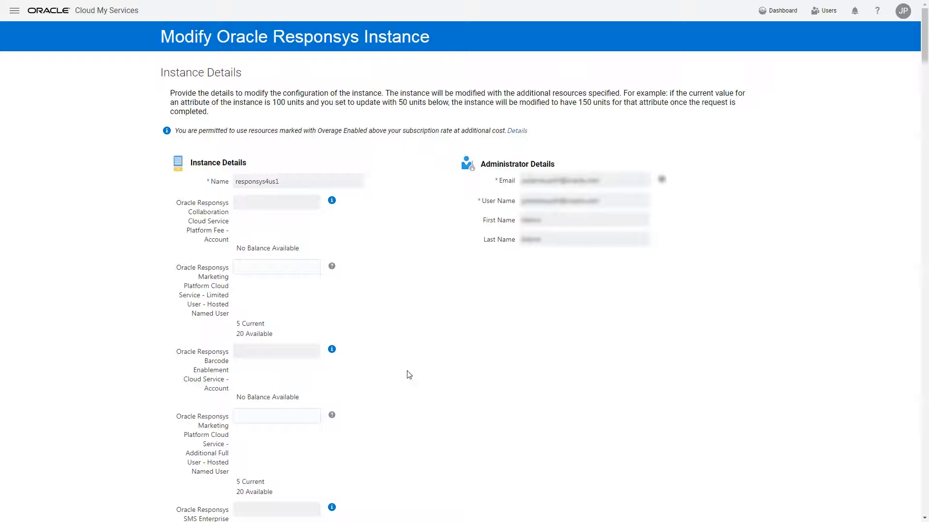
# Enter 10 in the Additional Full User - Hosted Named User field
pyautogui.click(244, 419)
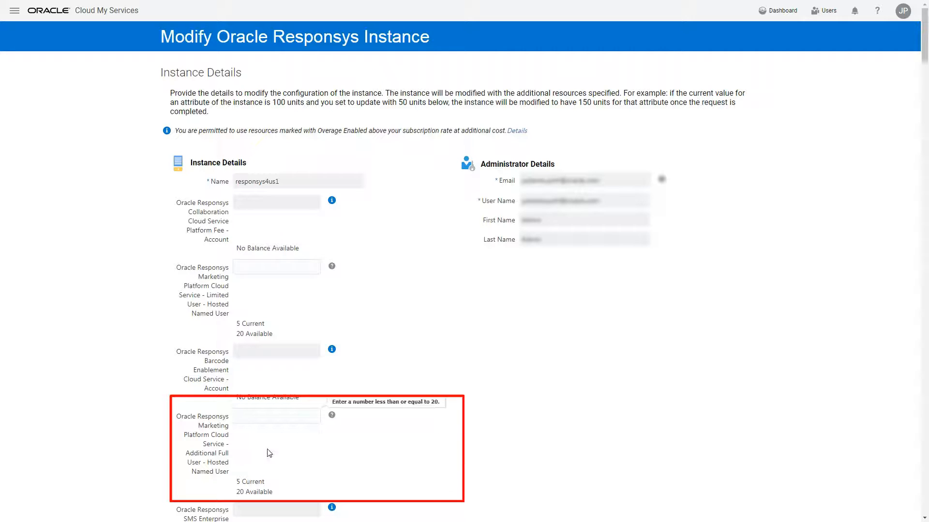
pyautogui.write('10')
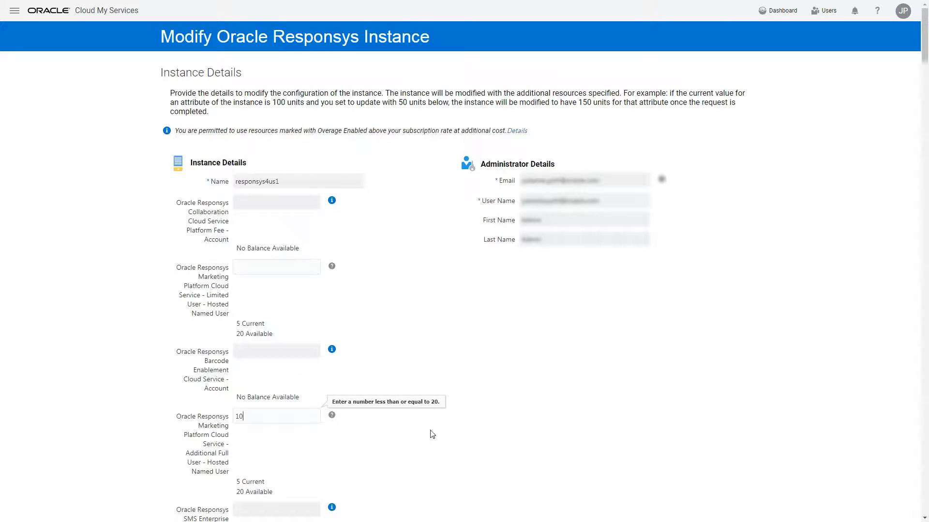
pyautogui.scroll(-4, 431, 434)
pyautogui.scroll(-4, 432, 435)
pyautogui.scroll(-4, 431, 434)
pyautogui.scroll(-4, 431, 434)
pyautogui.scroll(-3, 431, 434)
pyautogui.scroll(-4, 431, 434)
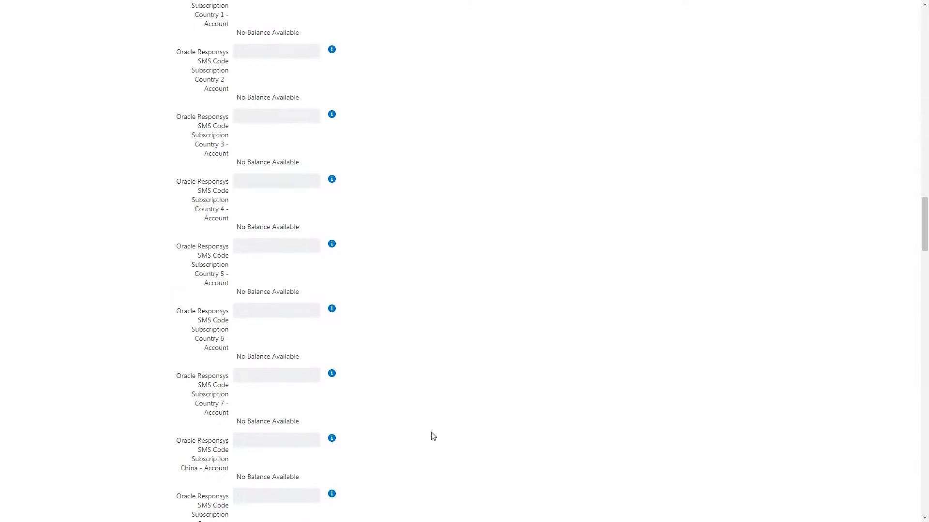
pyautogui.scroll(-4, 431, 435)
pyautogui.scroll(-4, 431, 434)
pyautogui.scroll(-3, 431, 435)
pyautogui.scroll(-4, 431, 437)
pyautogui.scroll(-4, 431, 437)
pyautogui.scroll(-4, 431, 437)
pyautogui.scroll(-3, 431, 437)
pyautogui.scroll(-3, 431, 437)
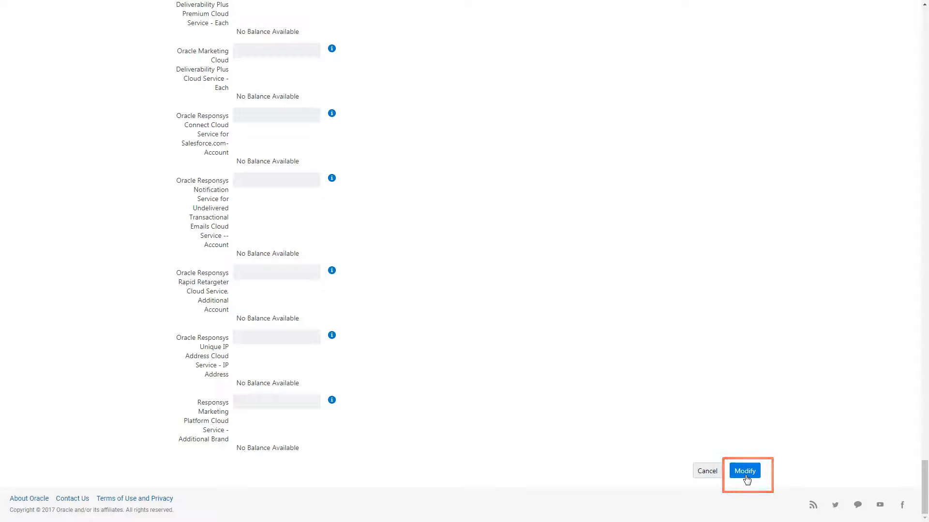
# Submit the responsys4us1 modification and confirm it in the Confirmation dialog
pyautogui.click(744, 472)
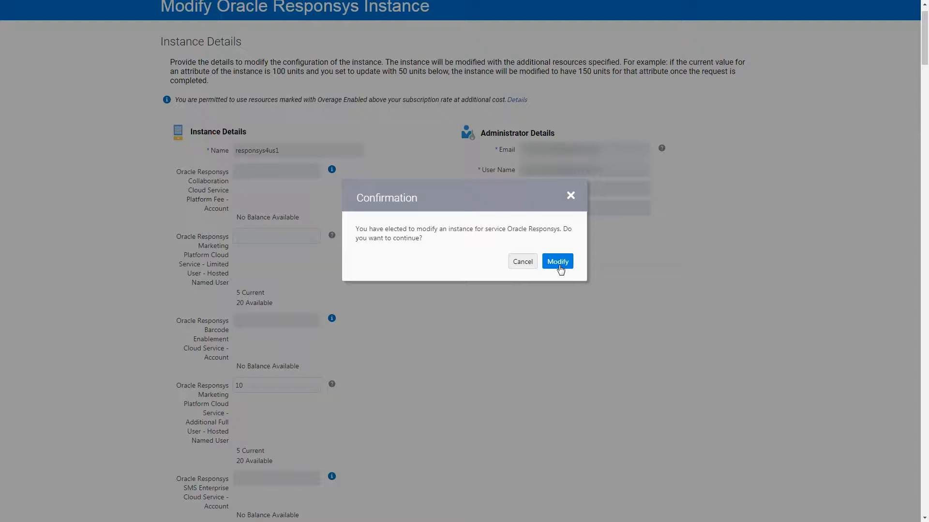
pyautogui.click(560, 268)
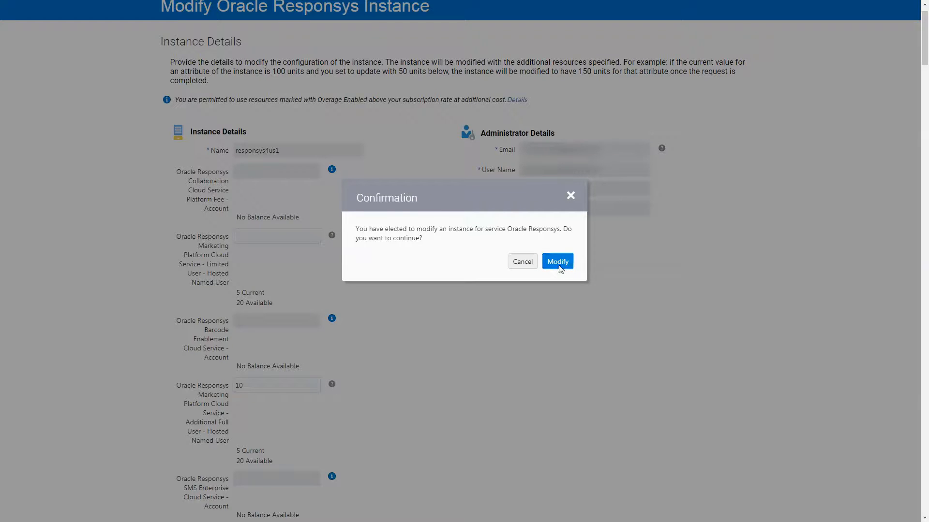